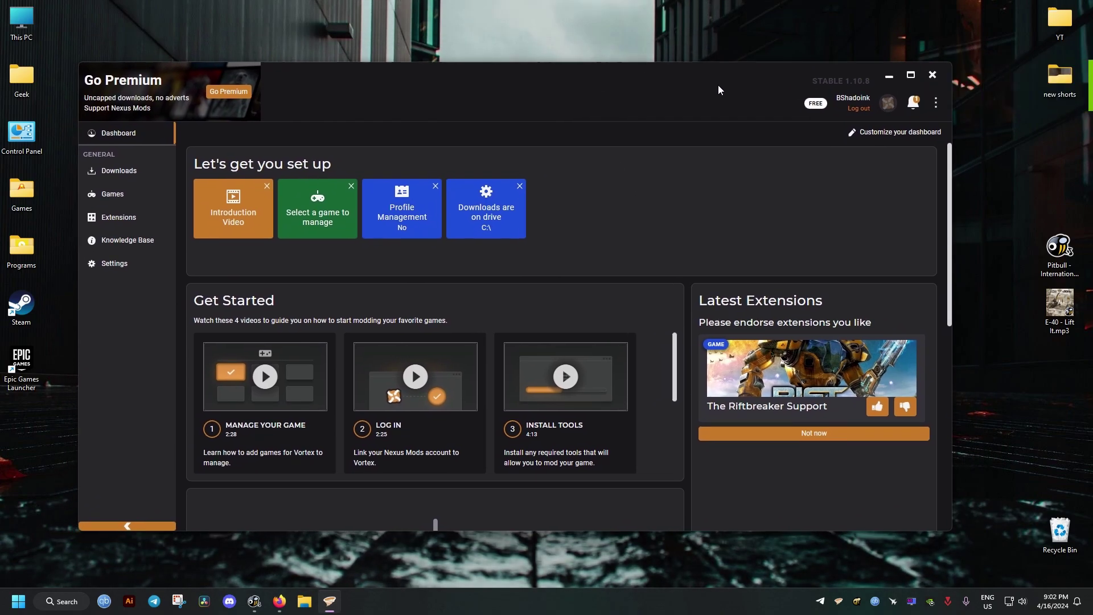
- Close Vortex, open its install folder via the desktop shortcut, and launch Uninstall Vortex.exe
left_click(931, 75)
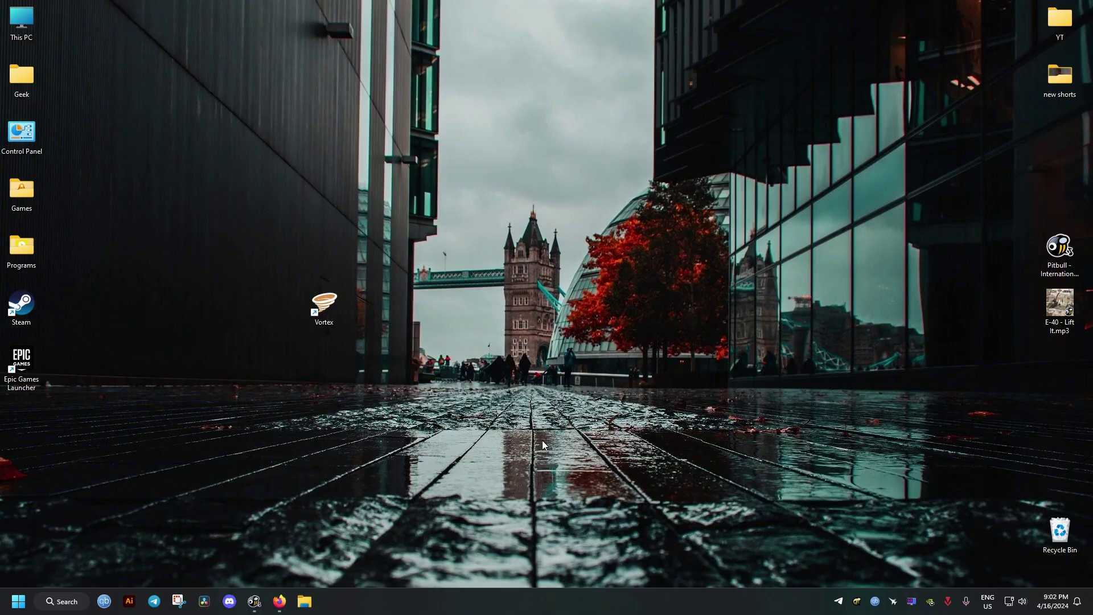
right_click(323, 304)
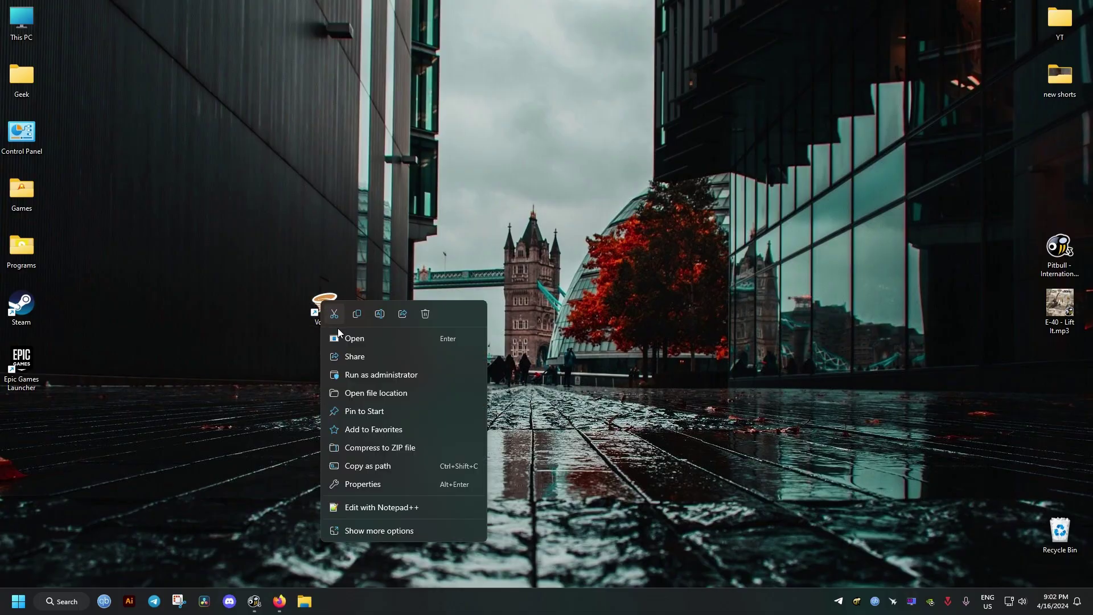
left_click(376, 394)
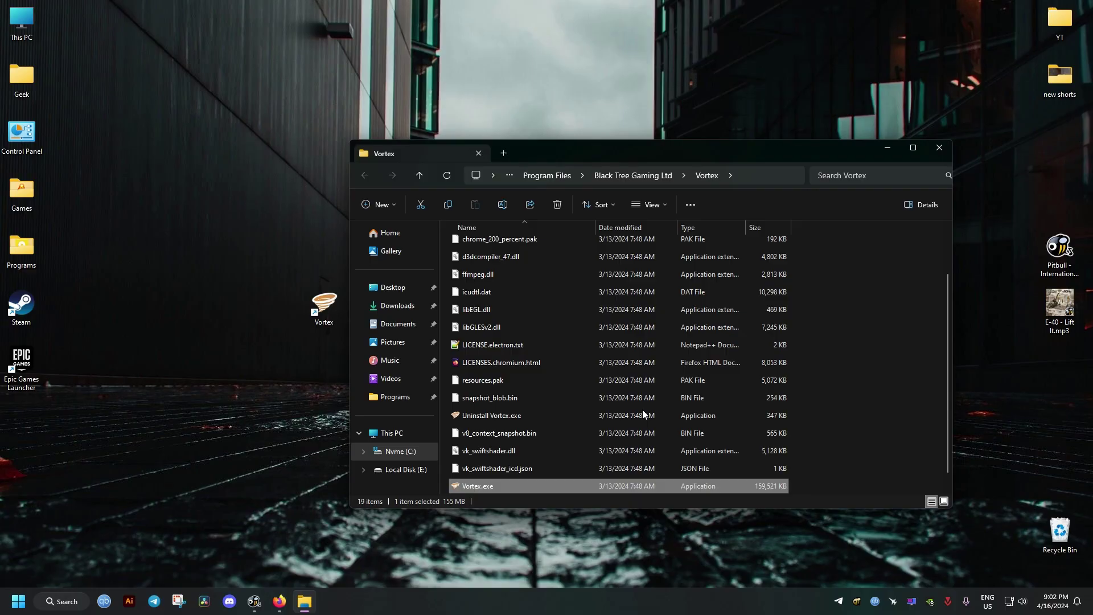
scroll(584, 428, "down", 1)
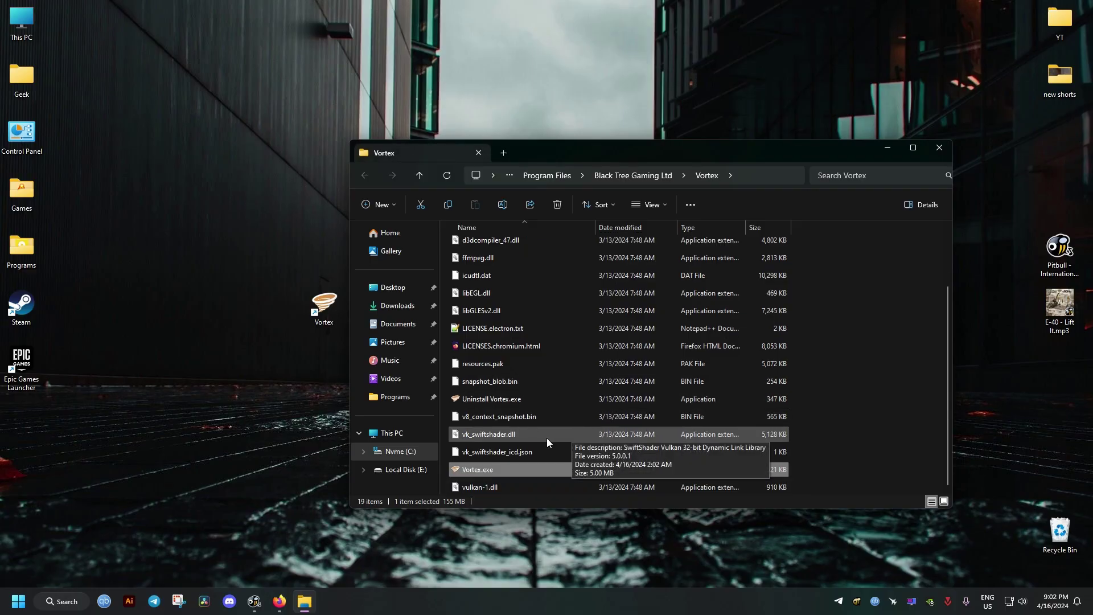
left_click(505, 399)
double_click(508, 398)
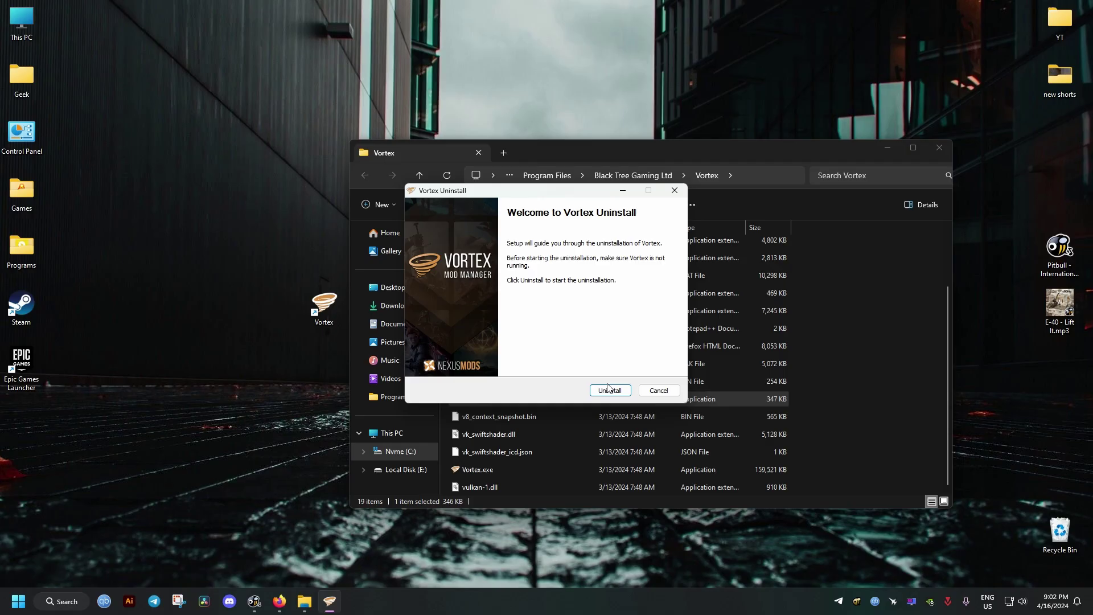
- Run the Vortex uninstall, decline the feedback prompt, and finish the uninstaller
left_click(609, 390)
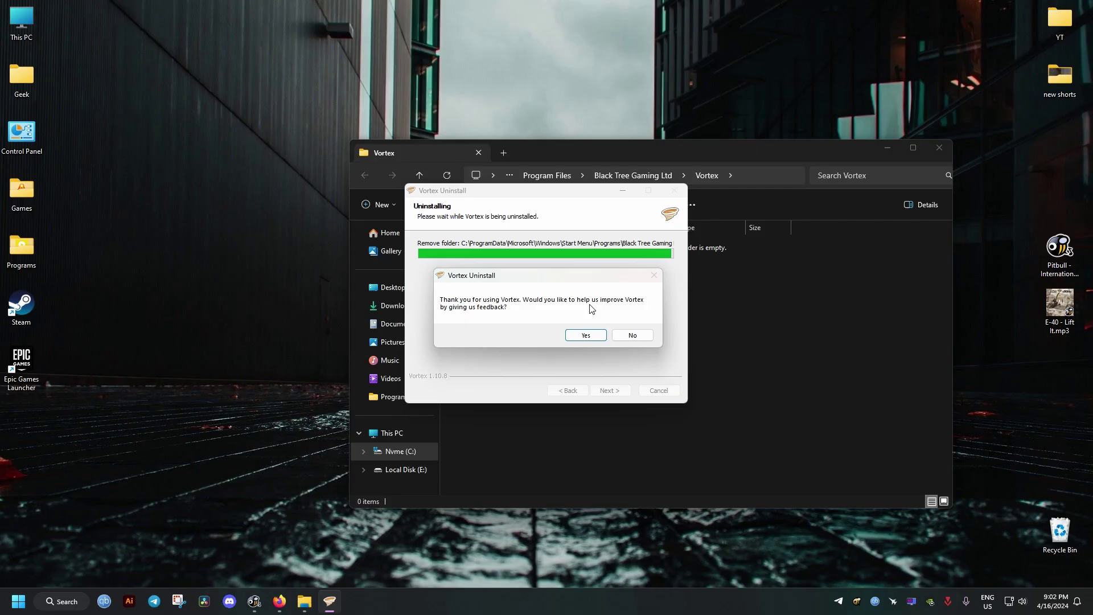
left_click(632, 335)
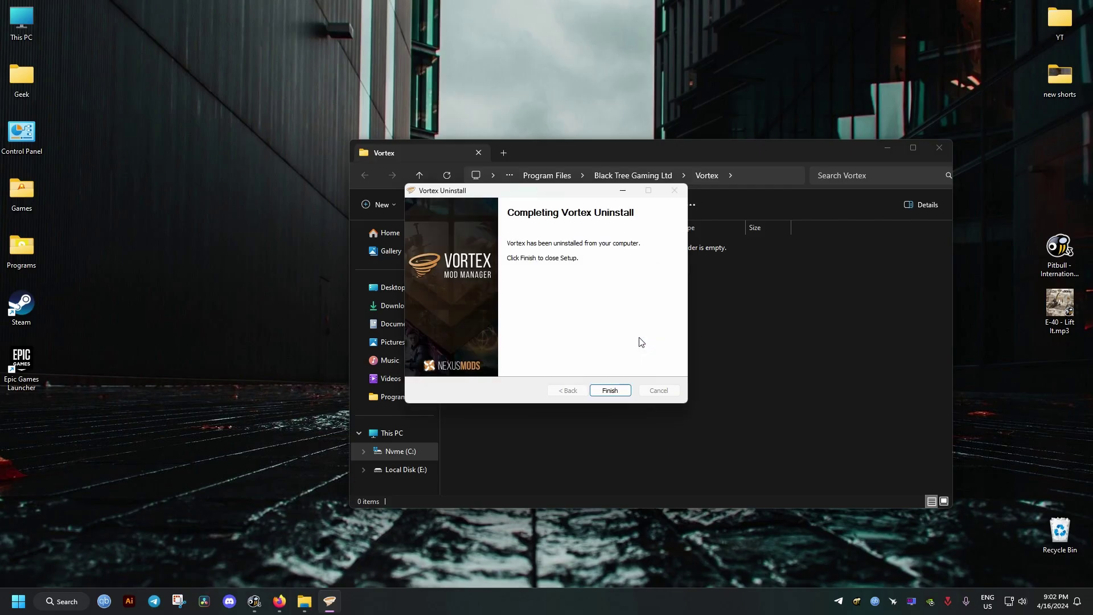
left_click(609, 390)
- Go up to Program Files and delete the Black Tree Gaming Ltd folder
left_click(644, 177)
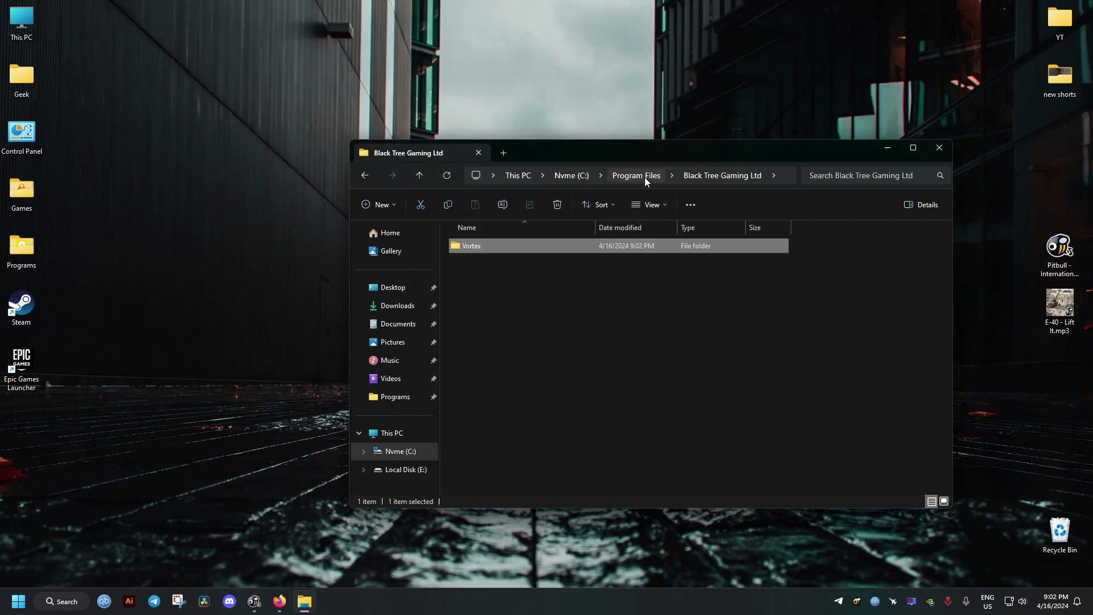
left_click(648, 176)
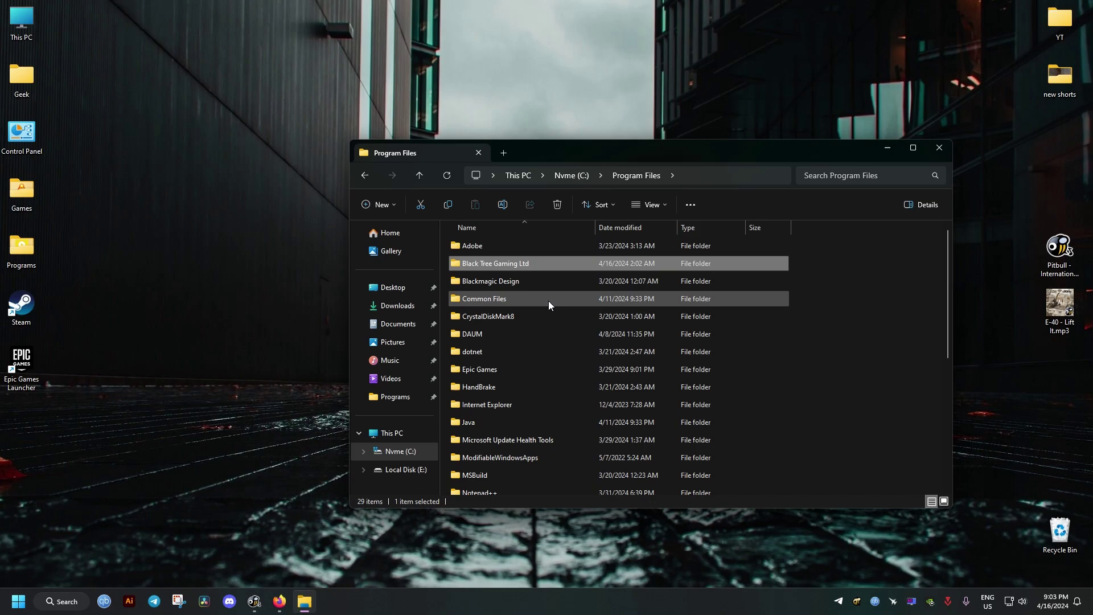
right_click(494, 263)
left_click(577, 276)
key("Delete")
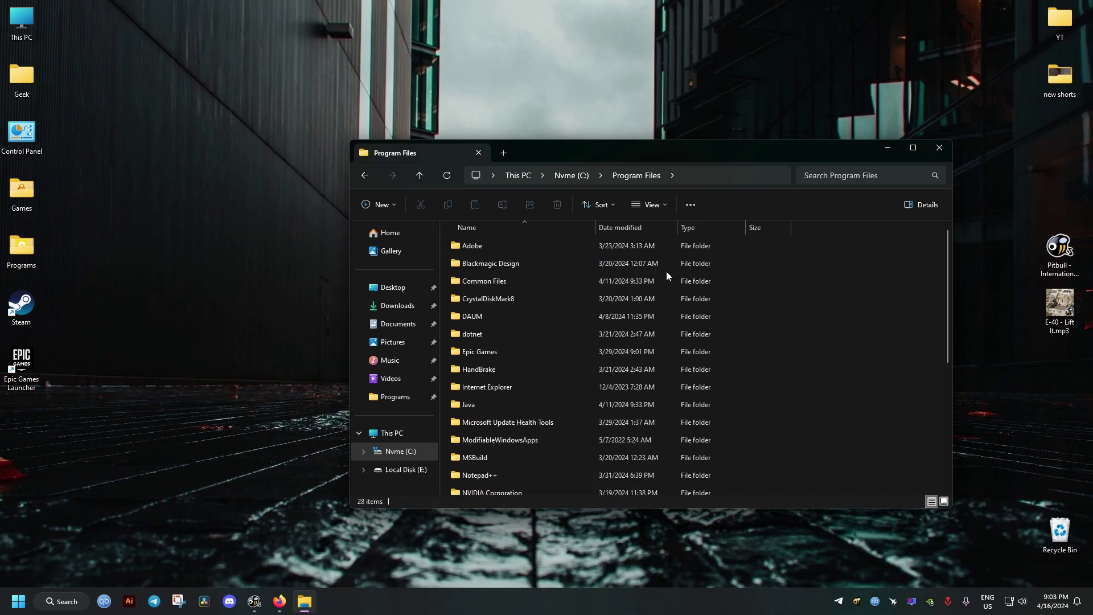
- Close the File Explorer window after briefly maximizing and restoring it
left_click(912, 148)
left_click(1056, 9)
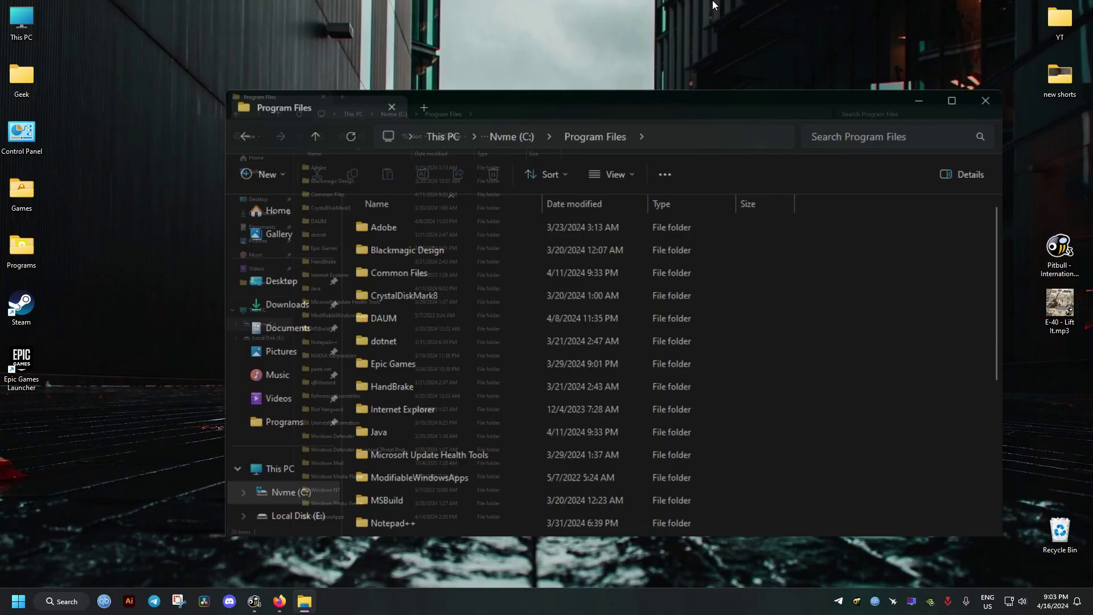
left_click(940, 147)
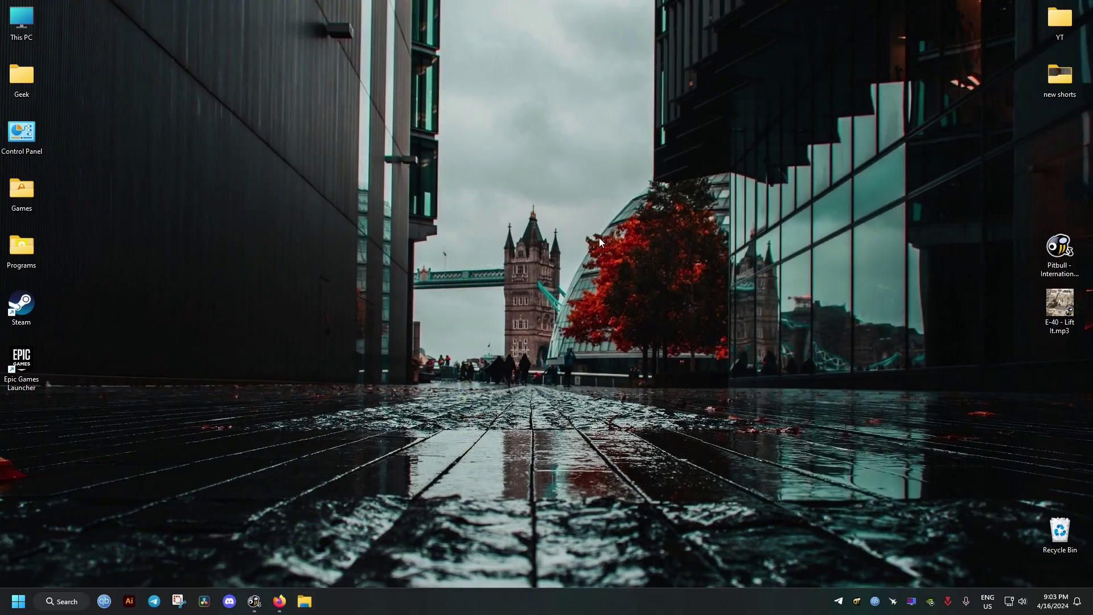
- Open This PC and go through Nvme (C:) and Users to the Geek folder
double_click(21, 19)
left_click_drag(575, 161, 500, 147)
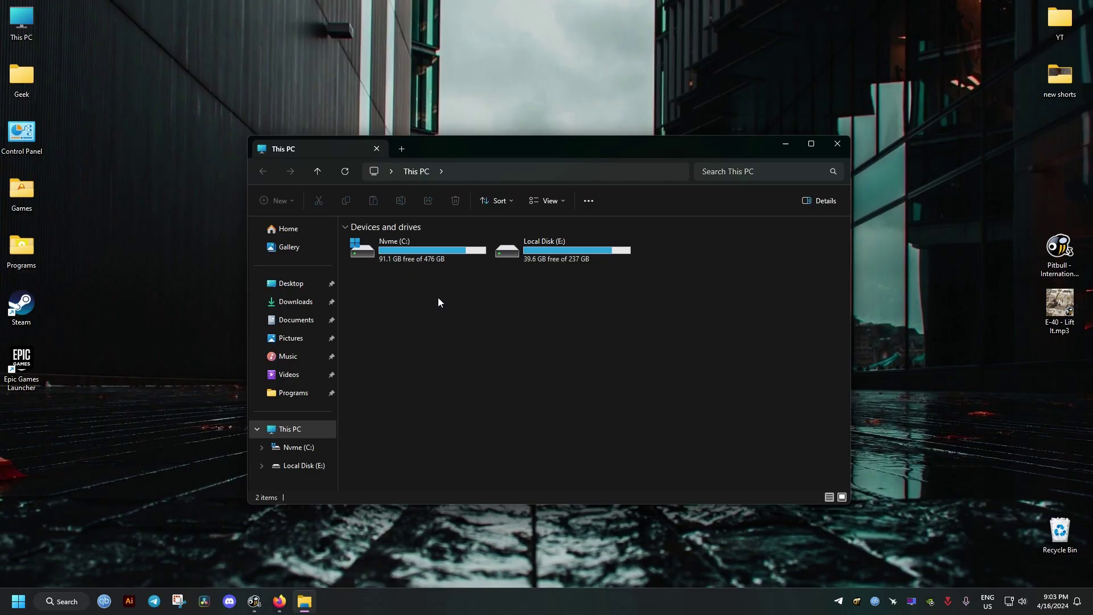
double_click(390, 249)
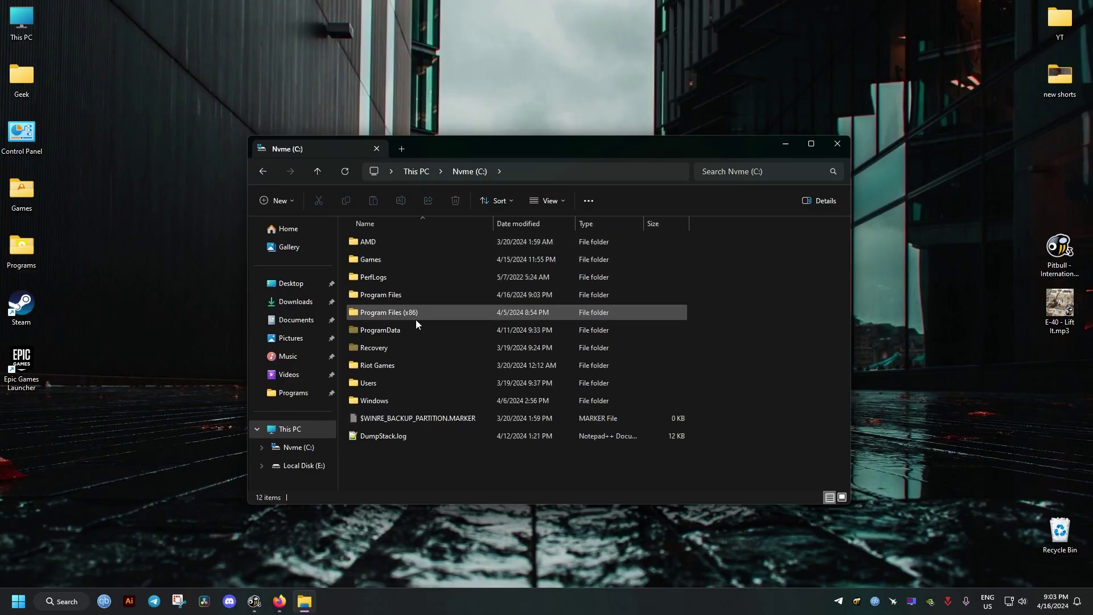
double_click(388, 383)
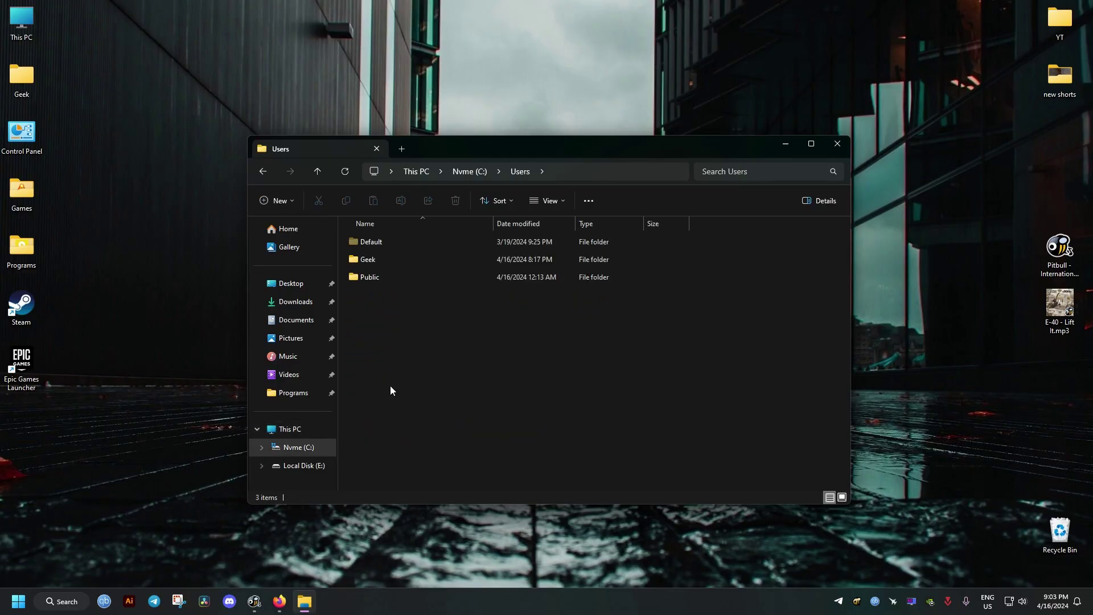
double_click(378, 259)
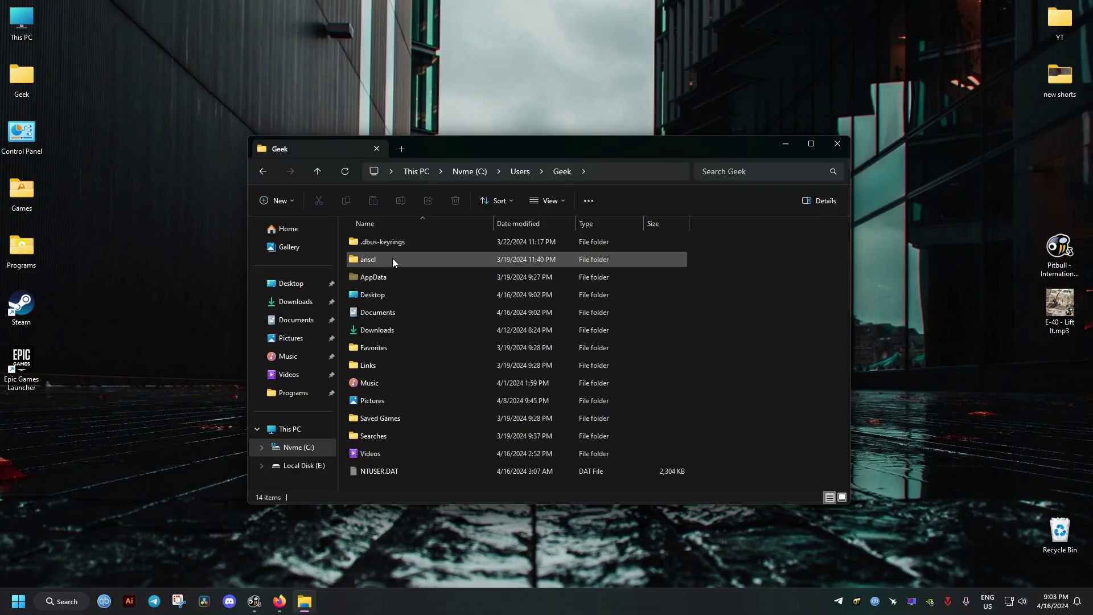
- Toggle View > Show > Hidden items off and back on so AppData appears
left_click(541, 203)
mouse_move(543, 412)
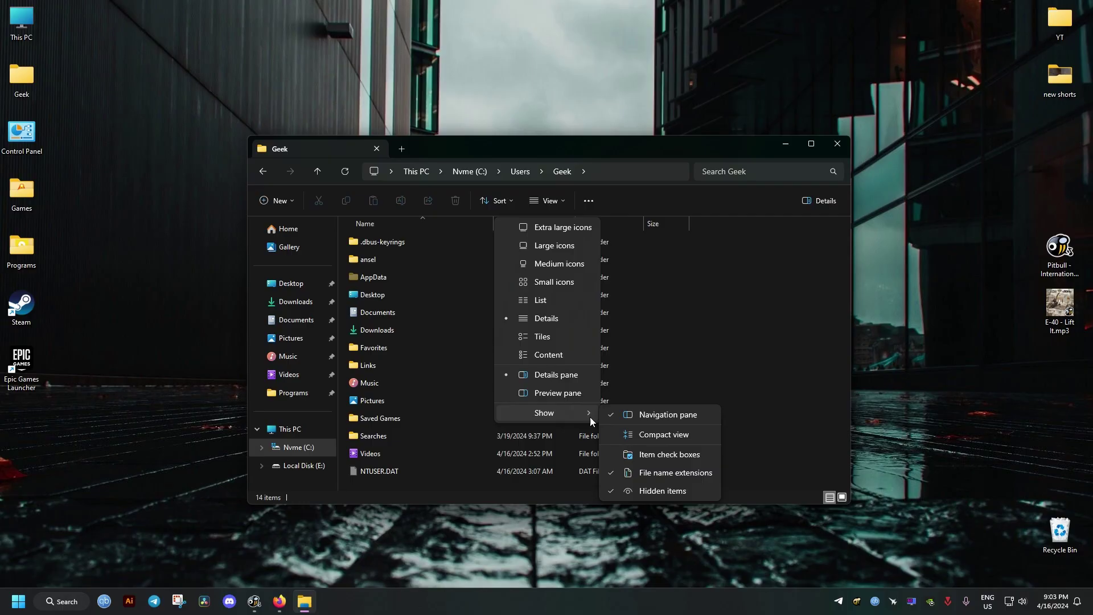
left_click(667, 490)
left_click(550, 201)
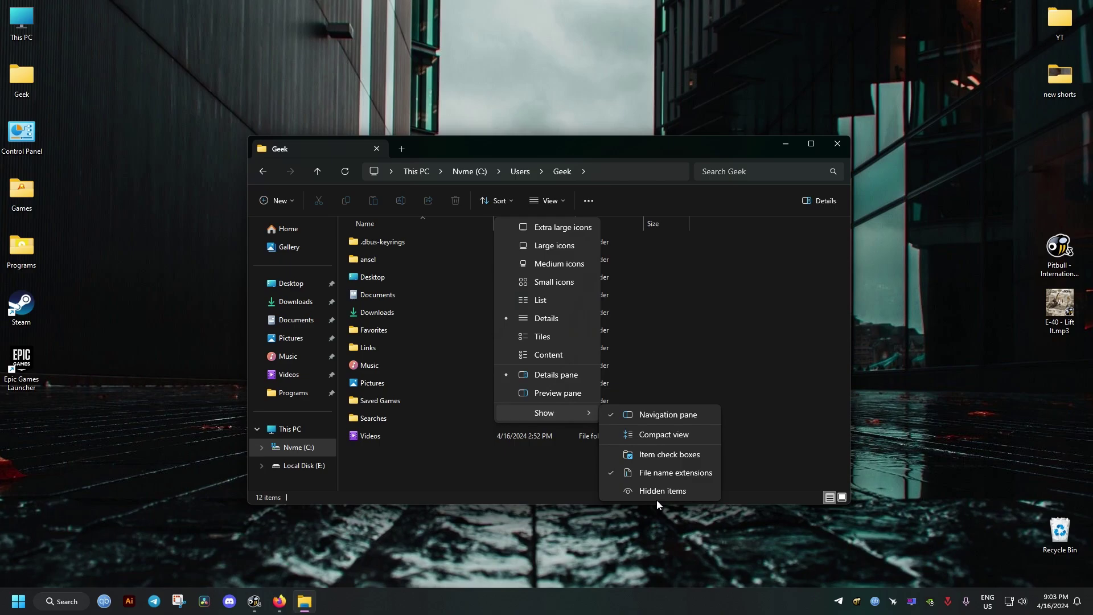
left_click(656, 493)
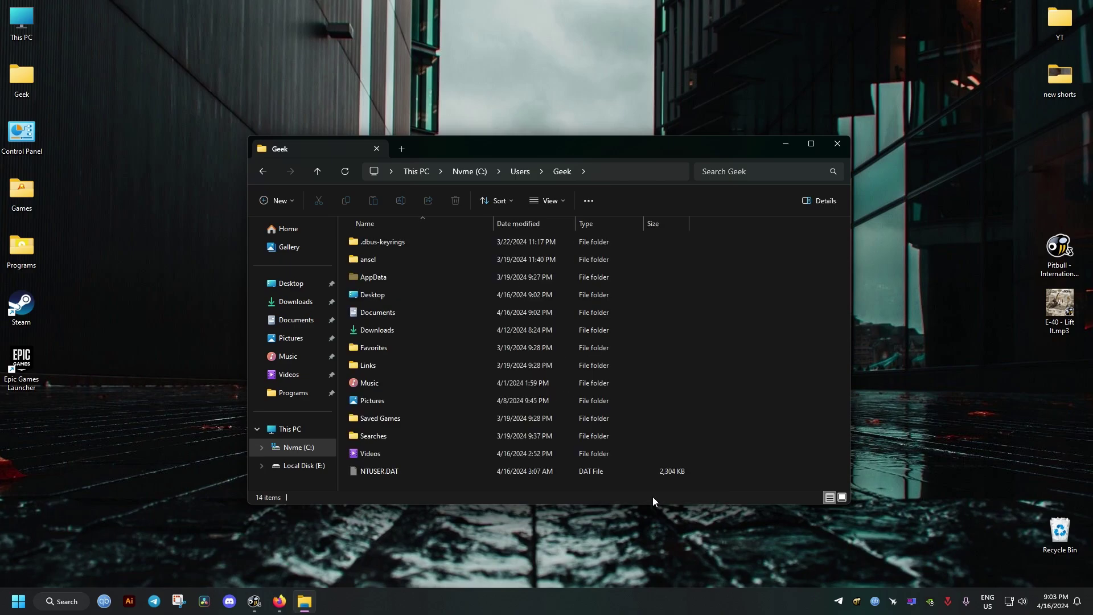
- Open AppData\Local and select the vortex-updater folder
double_click(378, 278)
double_click(366, 245)
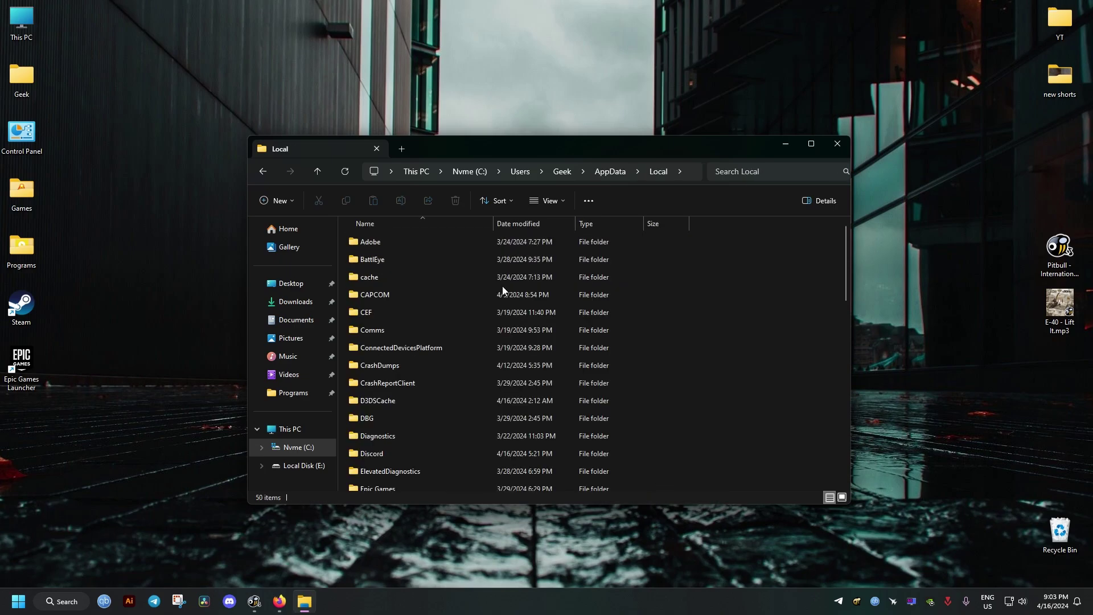
scroll(503, 286, "down", 10)
left_click(476, 413)
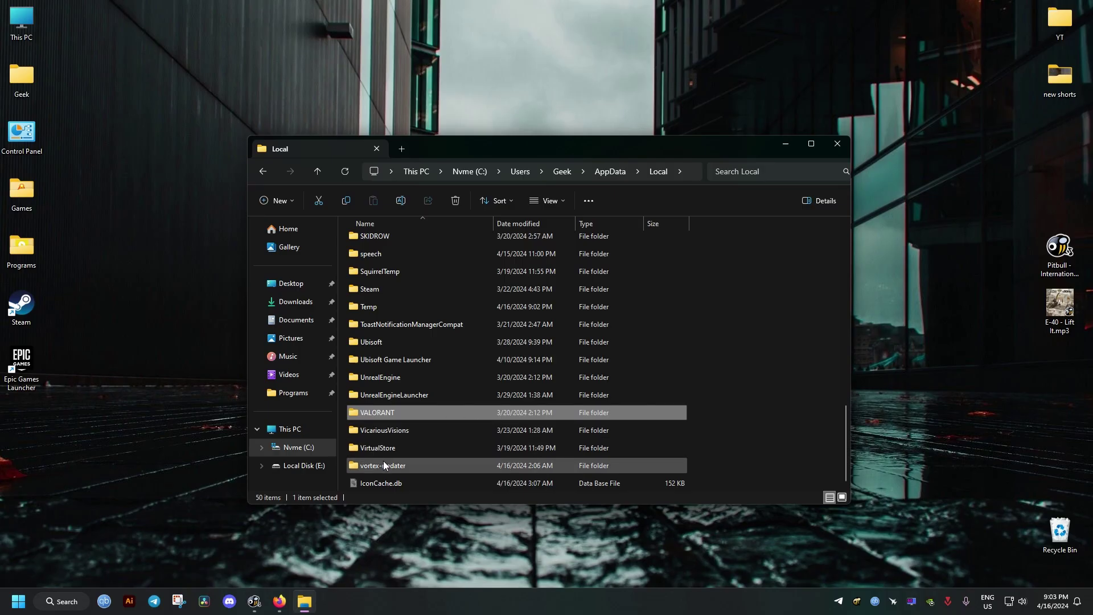
left_click(402, 465)
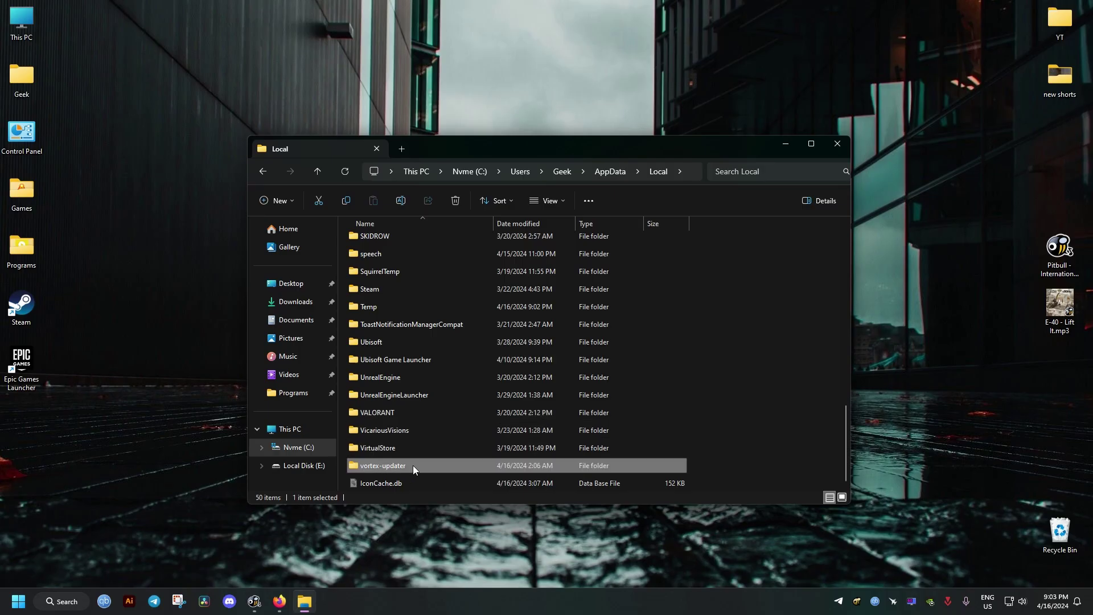
- Check the vortex-updater folder's contents, then delete it from Local
double_click(380, 464)
key("alt+Left")
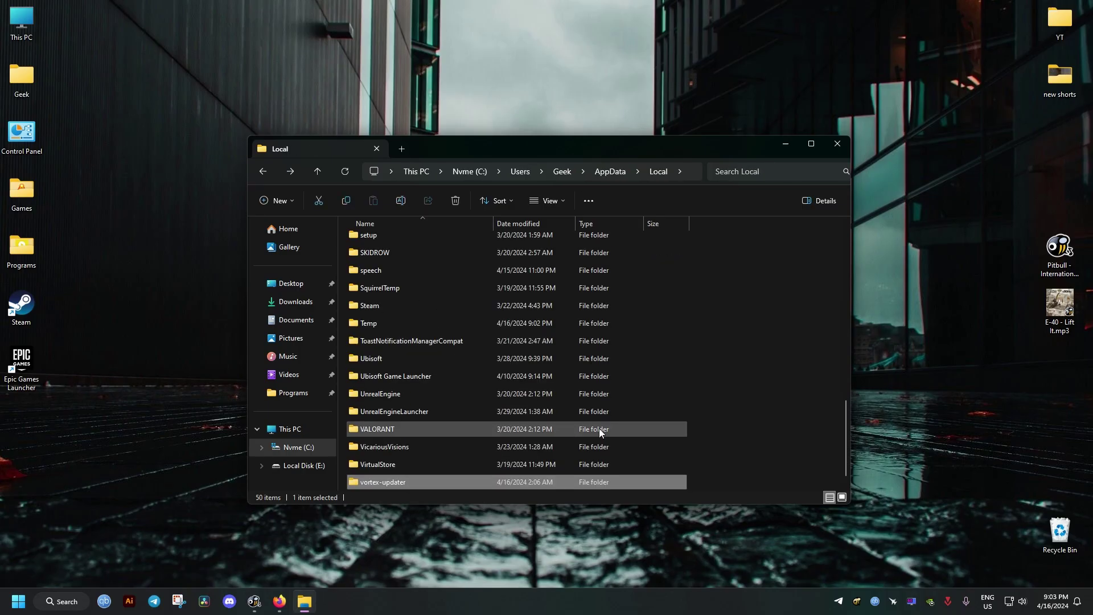
right_click(383, 465)
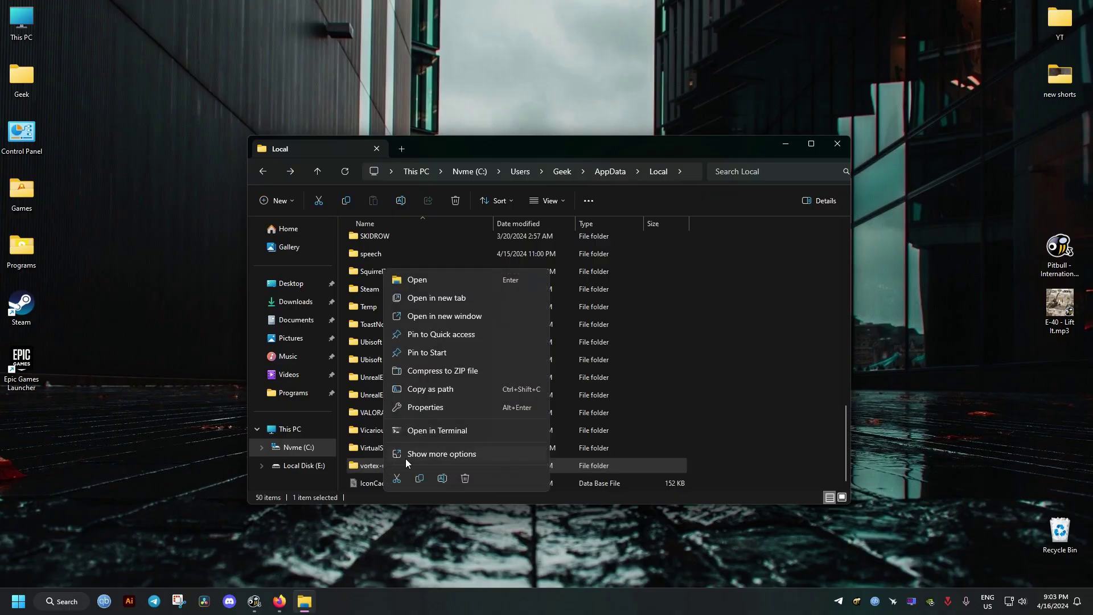
left_click(471, 491)
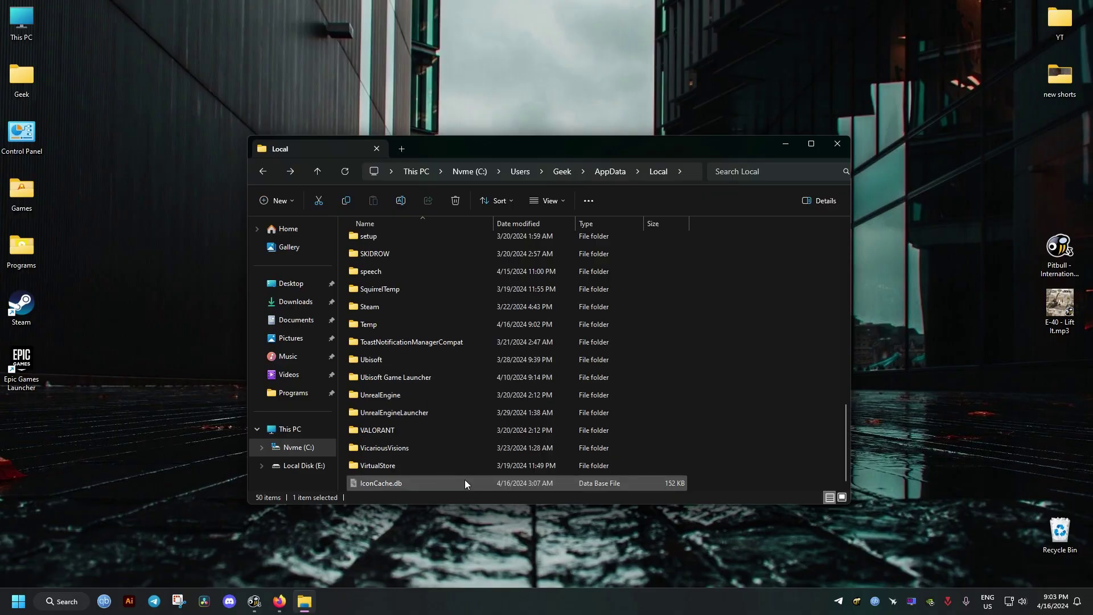
- Move from AppData\Local, briefly into LocalLow, then into AppData\Roaming
left_click(614, 170)
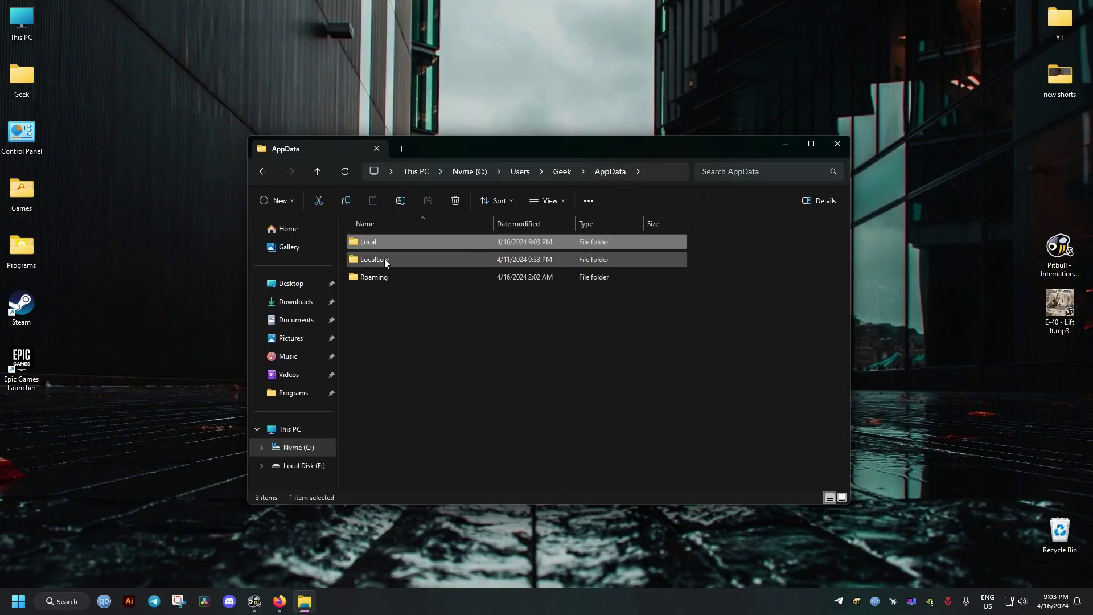
double_click(384, 259)
left_click(578, 171)
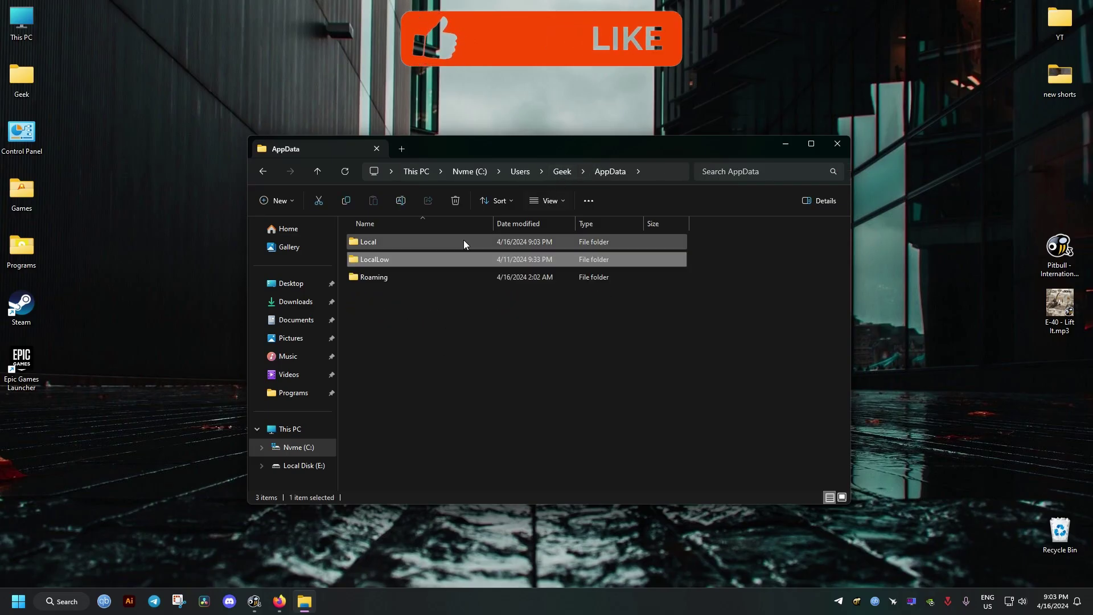
double_click(373, 277)
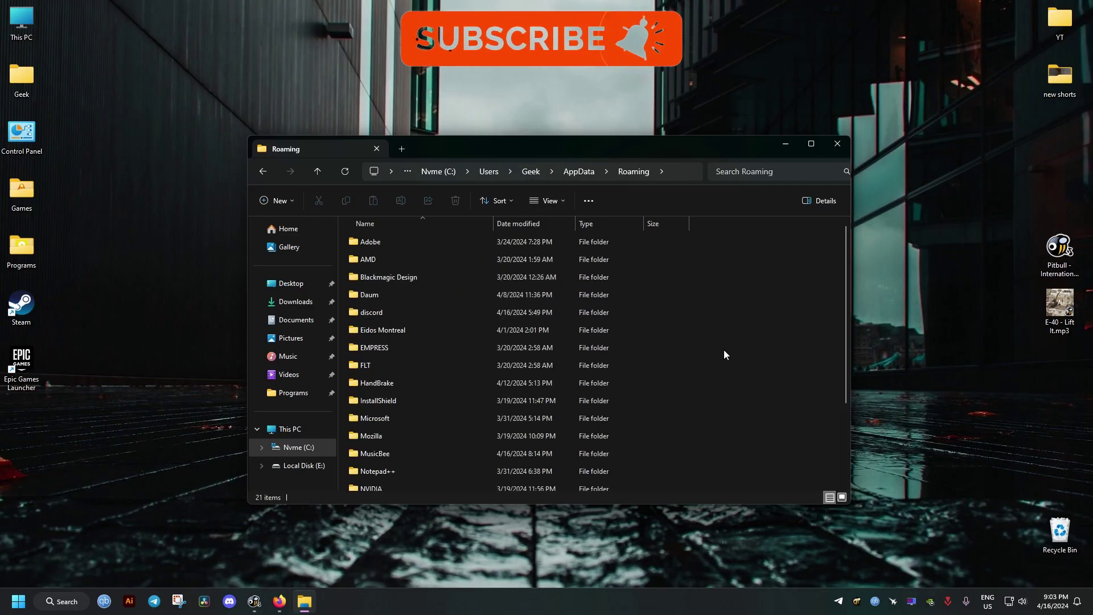
scroll(724, 350, "down", 5)
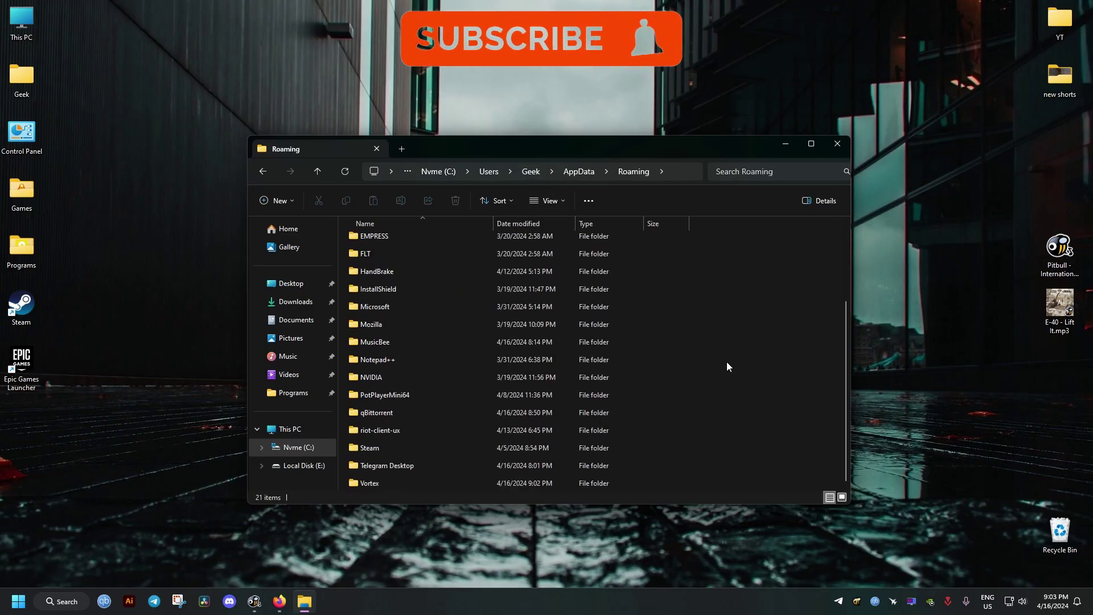
- Inspect and delete the Vortex folder in Roaming, then close File Explorer
left_click(367, 481)
double_click(367, 480)
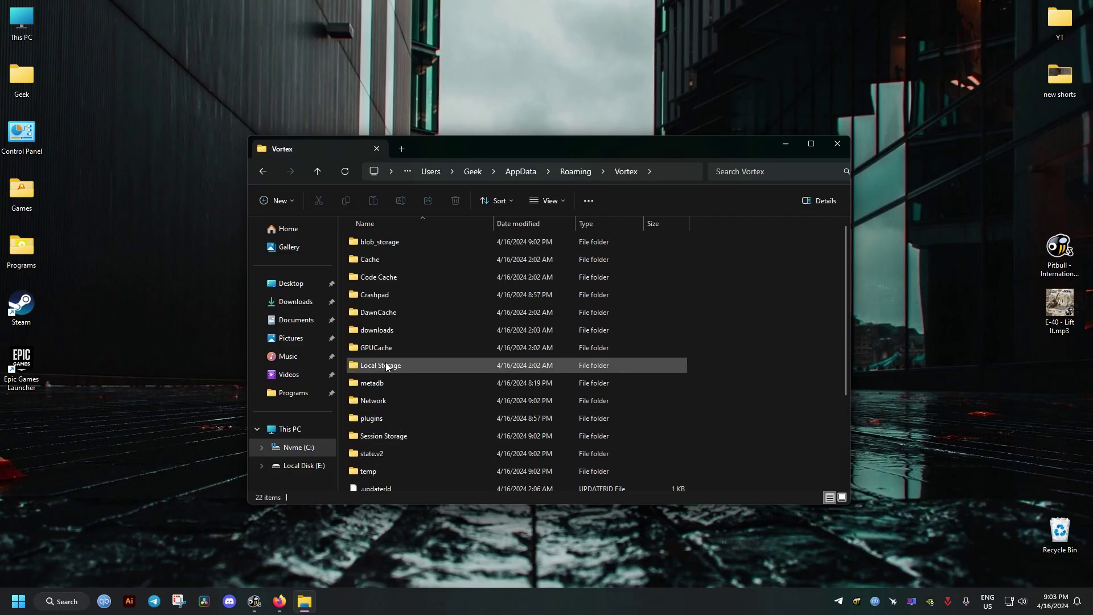
scroll(385, 362, "down", 5)
scroll(390, 450, "up", 5)
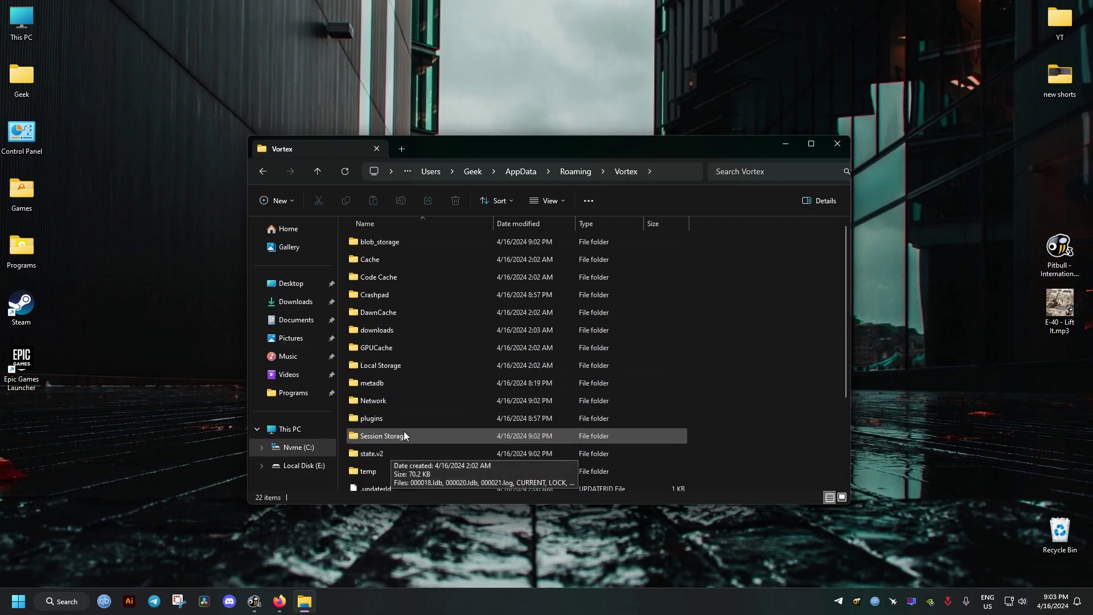
left_click(574, 171)
right_click(370, 482)
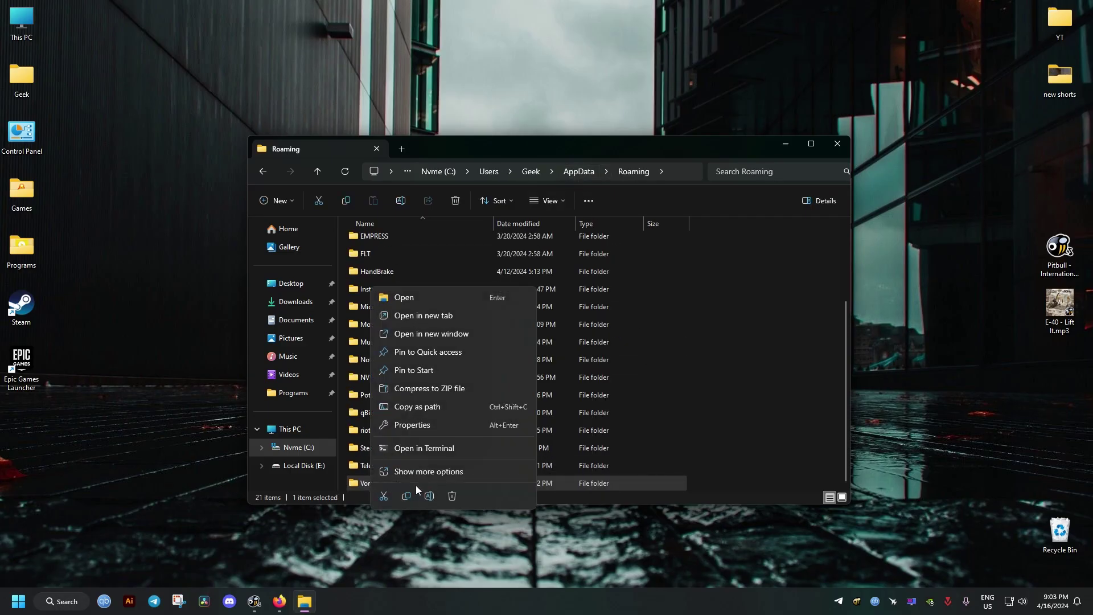
left_click(416, 485)
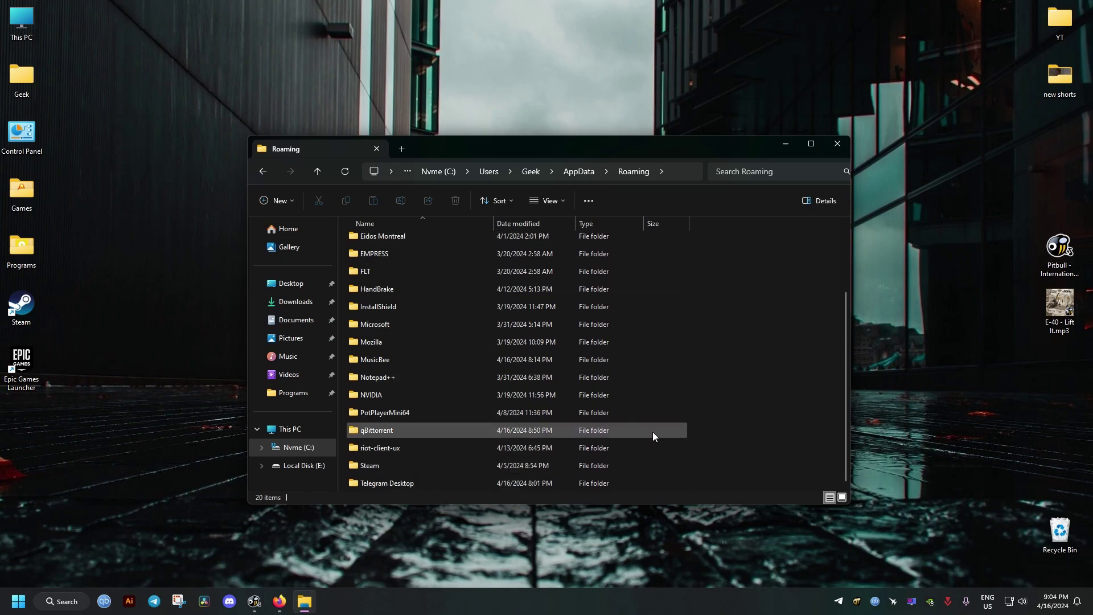
scroll(653, 431, "up", 4)
left_click(837, 143)
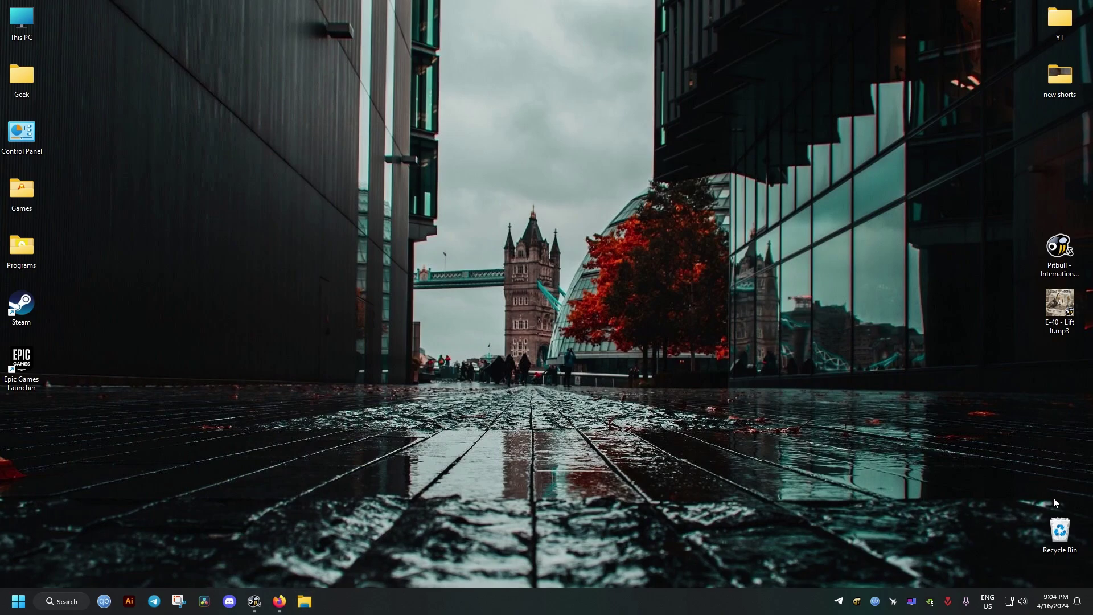